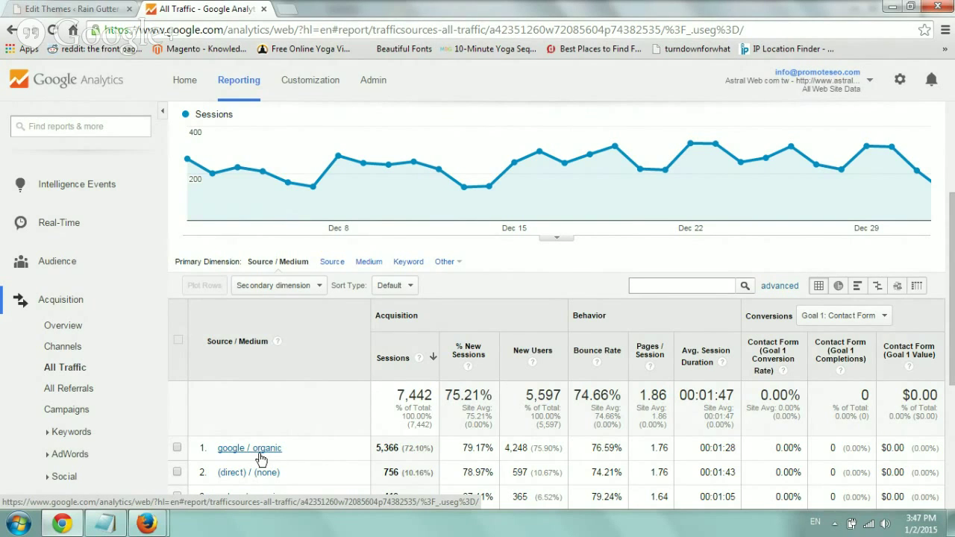
# Step: Drill into google / organic and add Behavior > Event Action as the secondary dimension
pyautogui.click(250, 450)
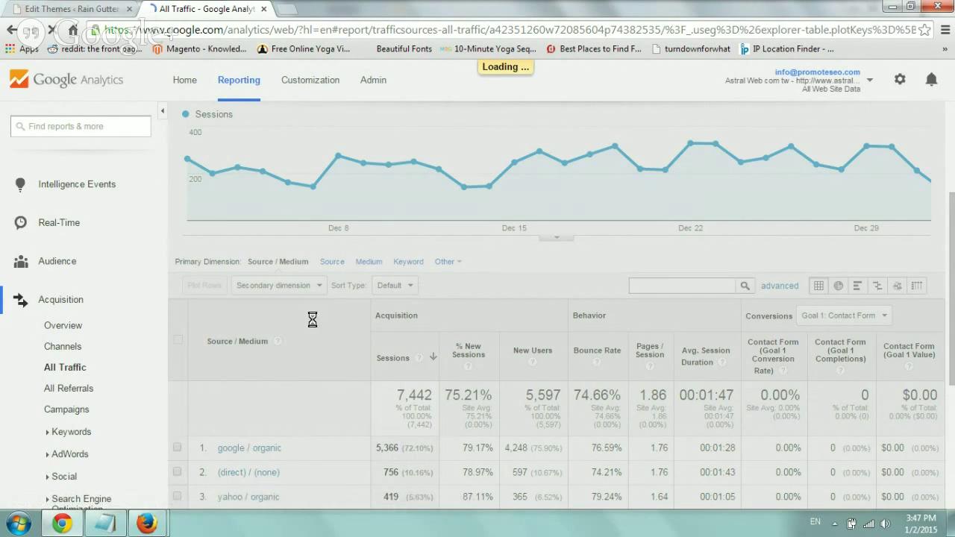
pyautogui.scroll(-3, 606, 225)
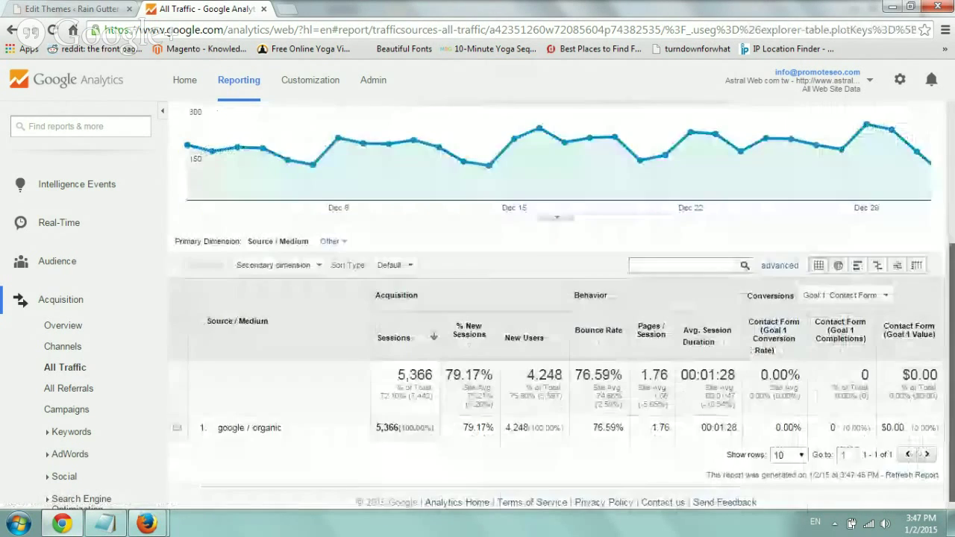
pyautogui.click(302, 256)
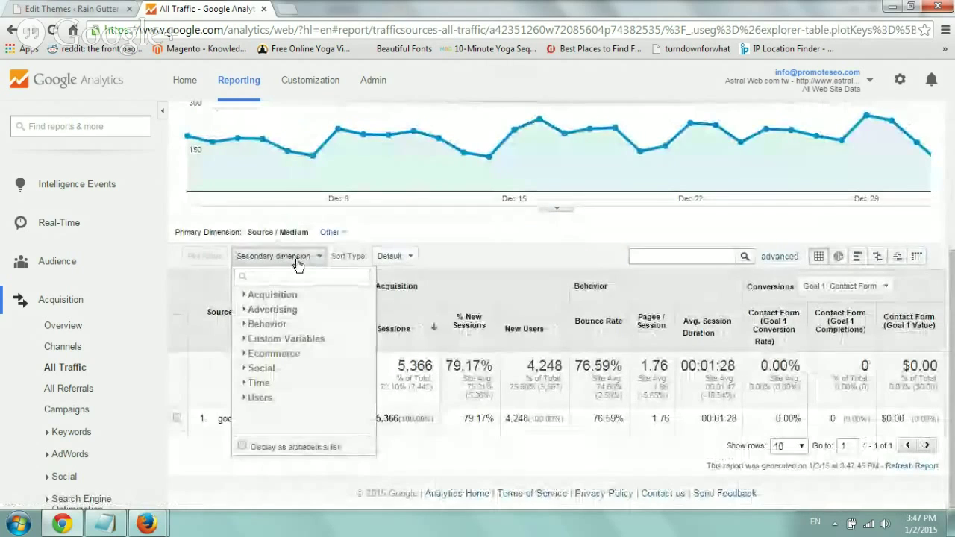
pyautogui.doubleClick(274, 308)
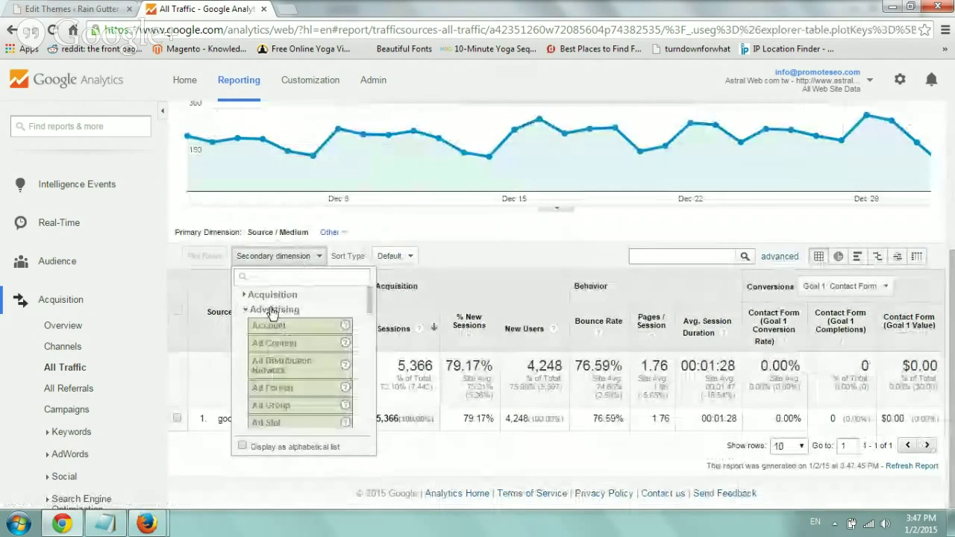
pyautogui.click(273, 295)
pyautogui.click(272, 295)
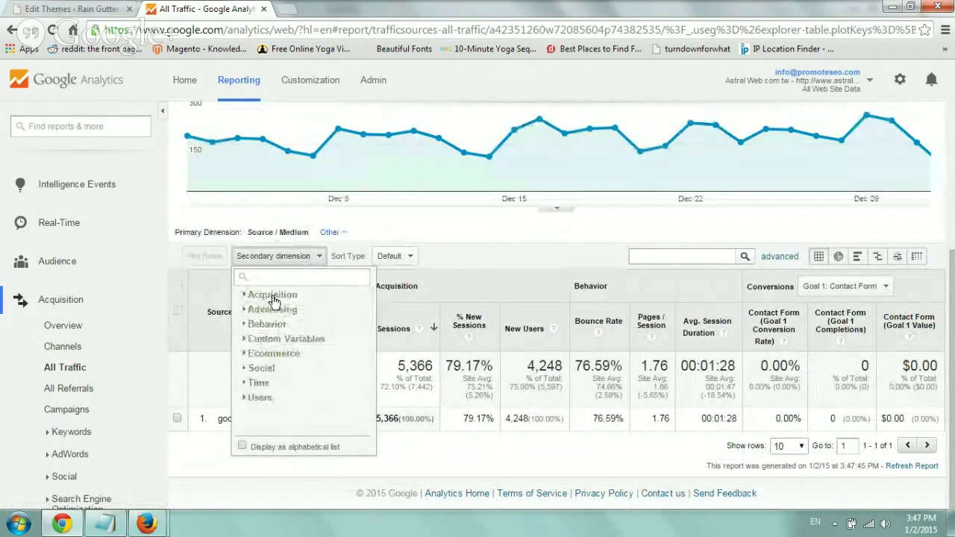
pyautogui.click(273, 326)
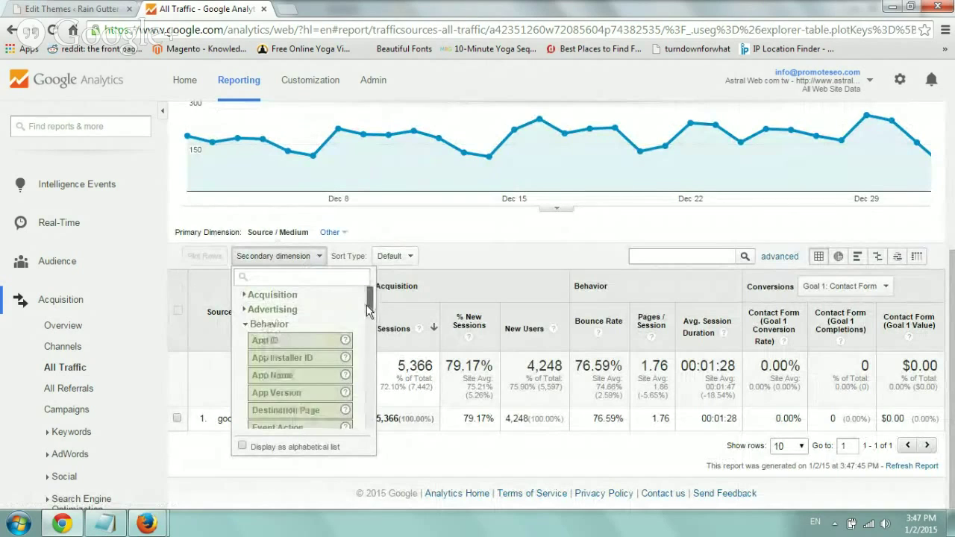
pyautogui.moveTo(369, 300); pyautogui.dragTo(368, 328)
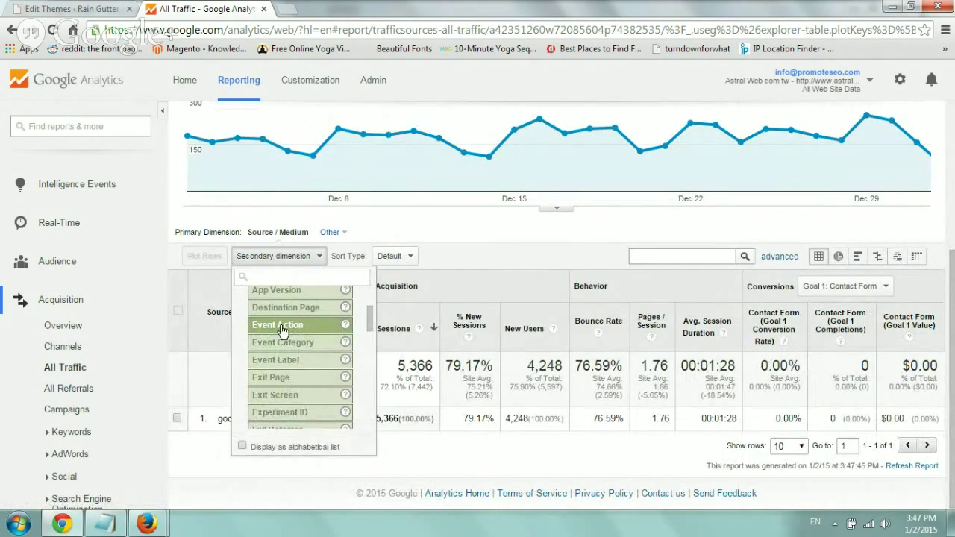
pyautogui.click(280, 326)
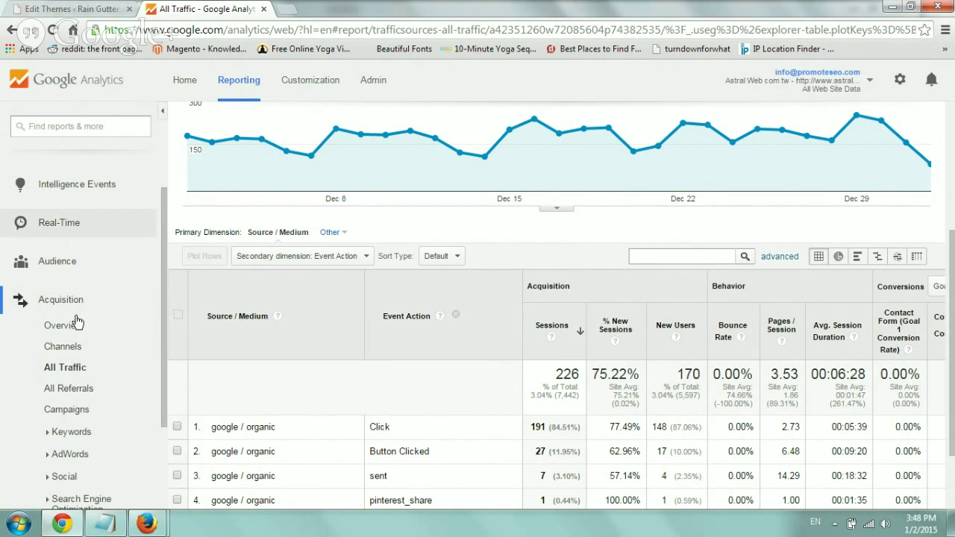
pyautogui.scroll(3, 671, 364)
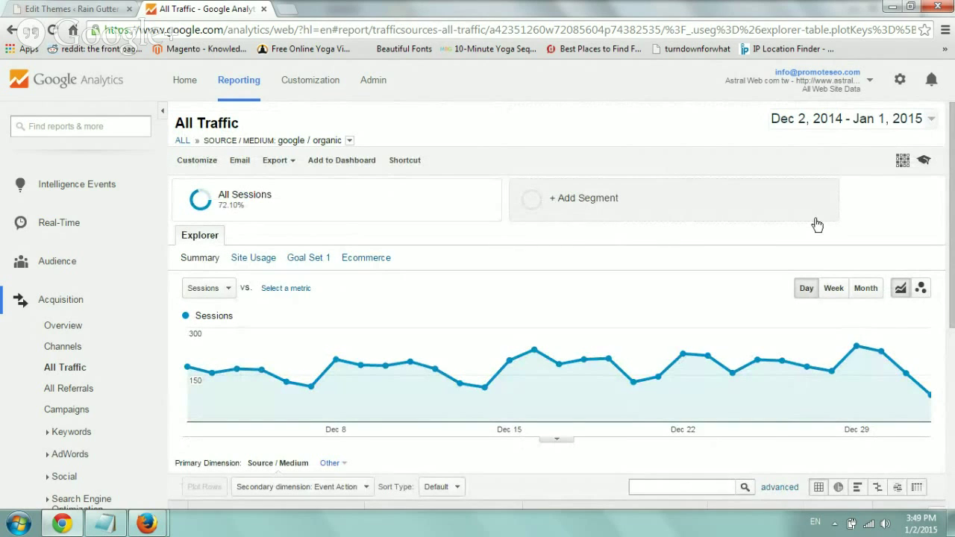
pyautogui.scroll(-3, 305, 398)
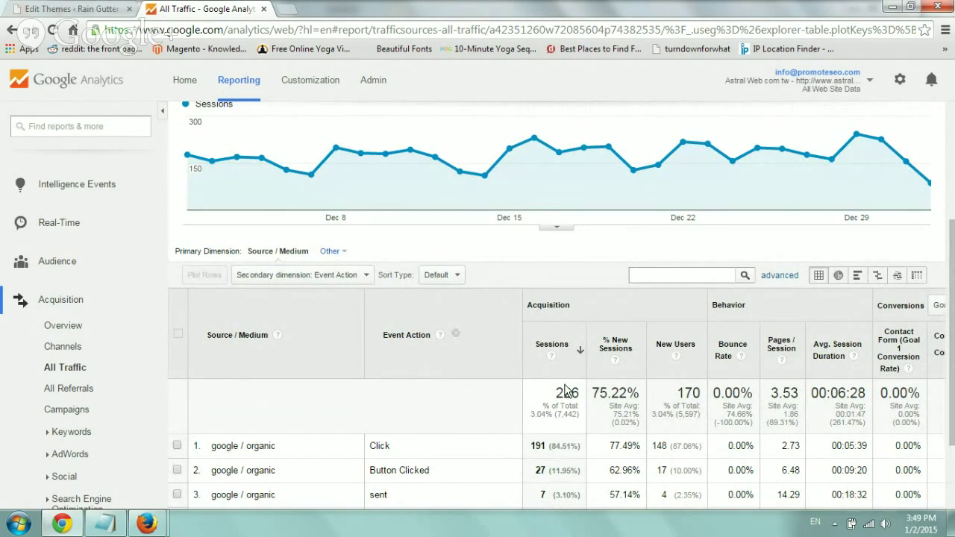
pyautogui.scroll(3, 560, 224)
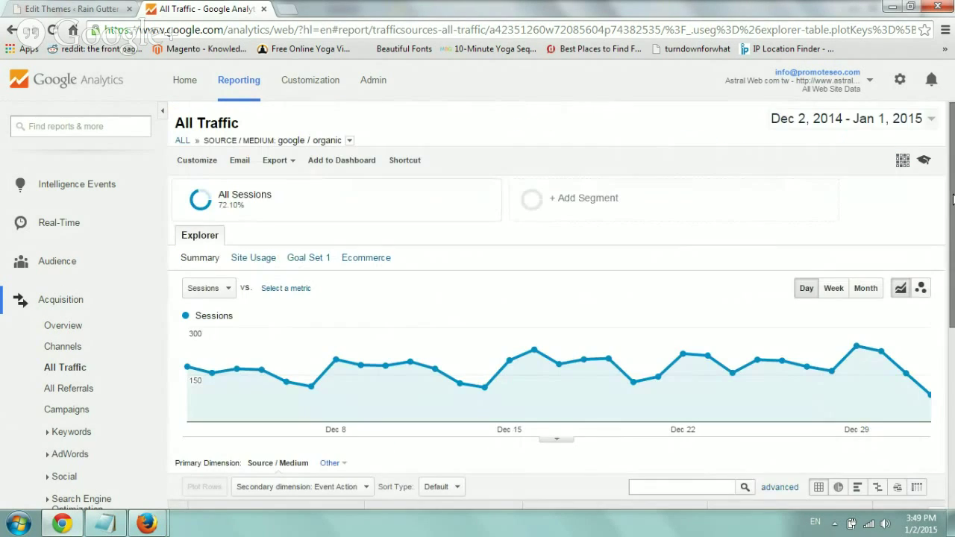
# Step: Start a new custom segment with the Demographics condition Language contains en-us
pyautogui.click(556, 200)
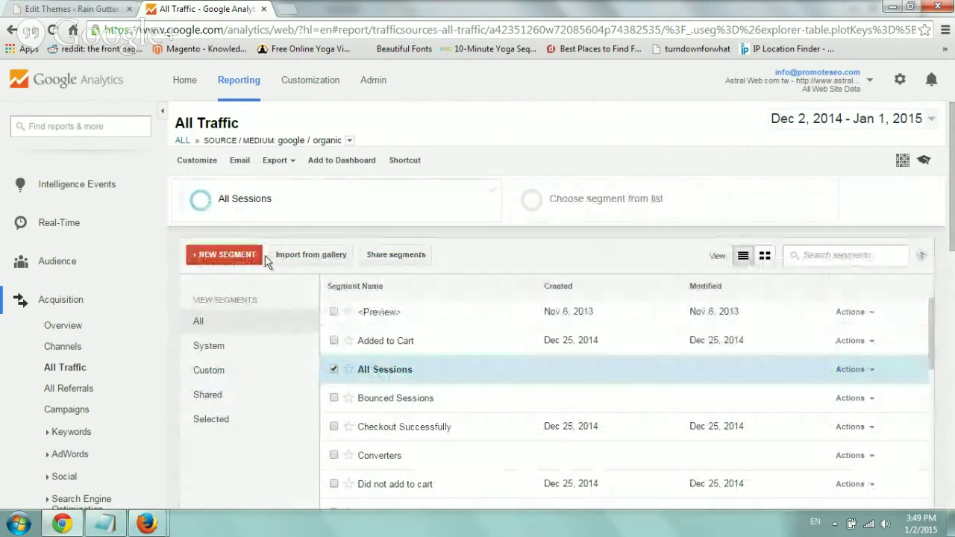
pyautogui.click(243, 255)
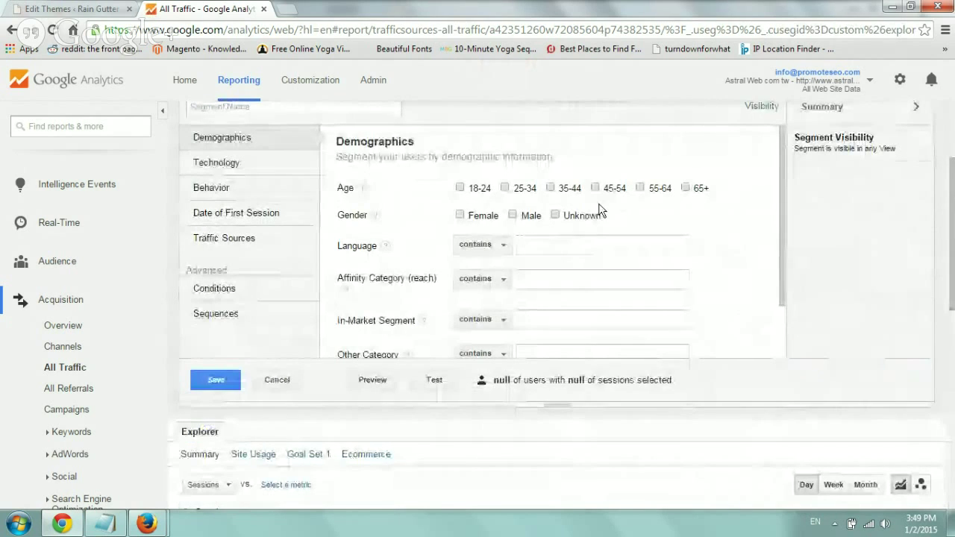
pyautogui.click(506, 249)
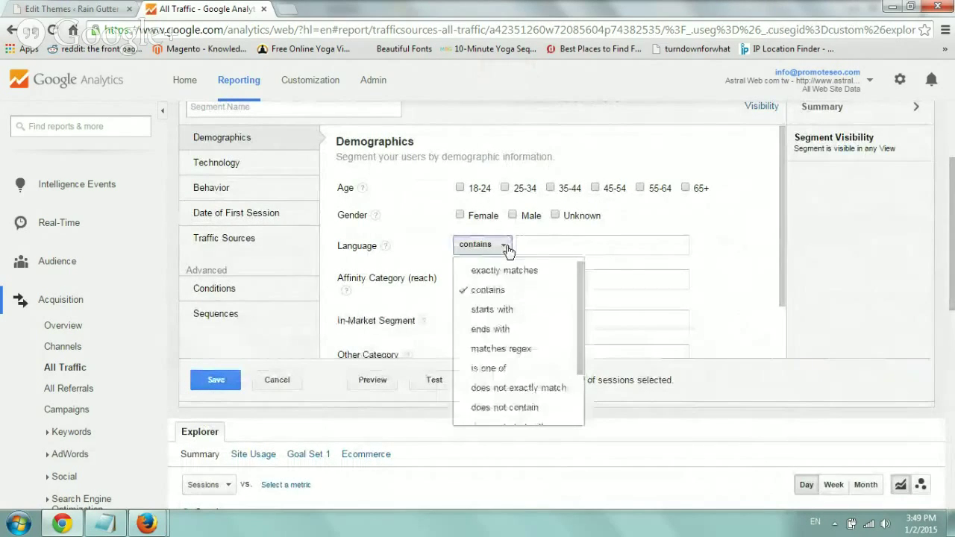
pyautogui.click(506, 249)
pyautogui.click(527, 245)
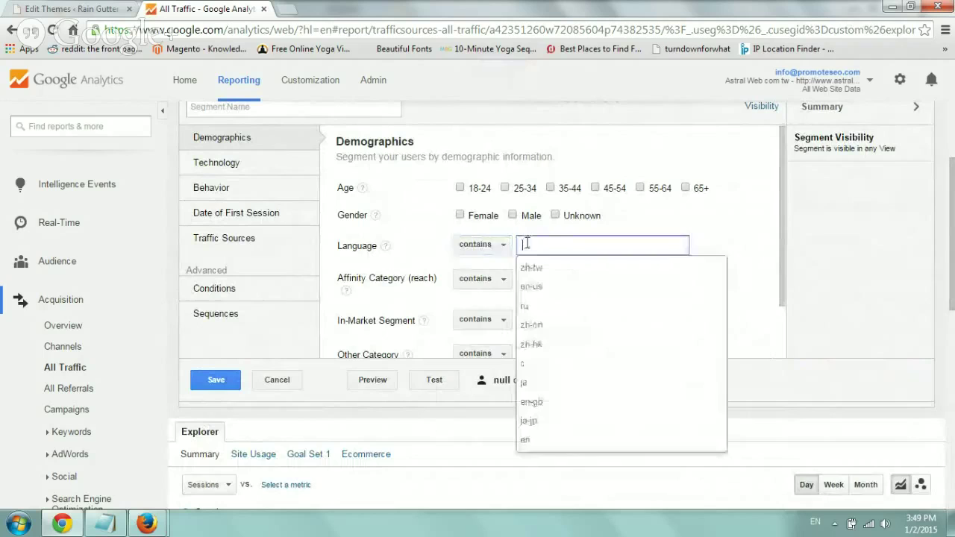
pyautogui.write('en')
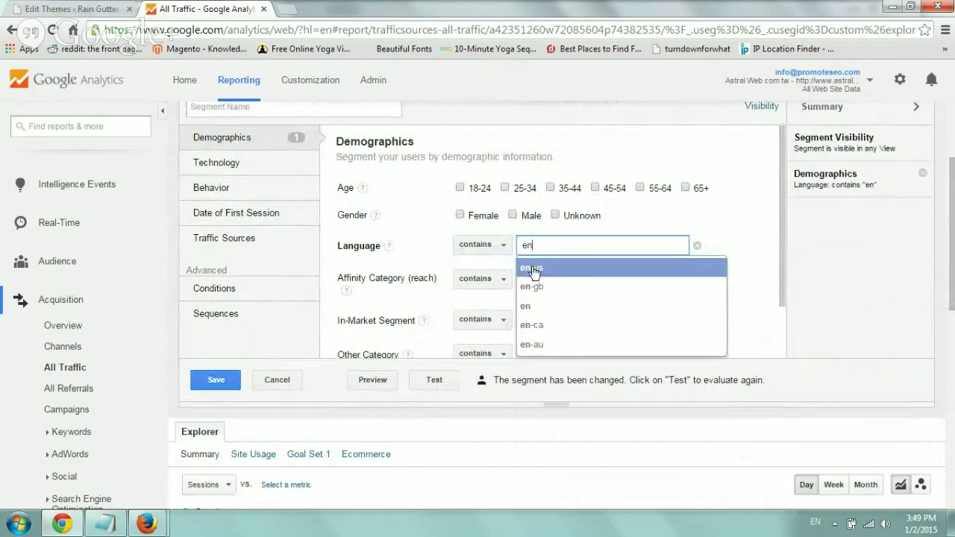
pyautogui.click(591, 270)
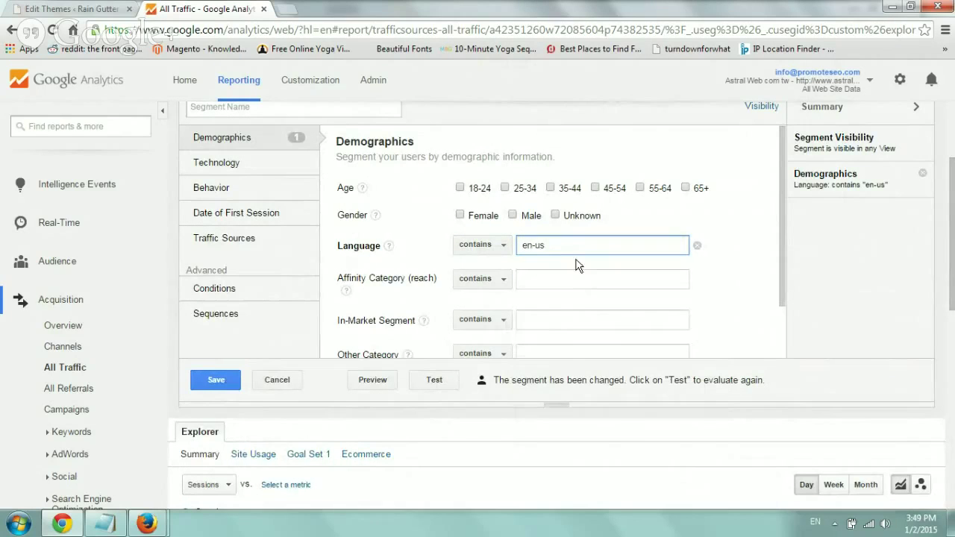
# Step: Replace the Language value en-us with zh-tw
pyautogui.tripleClick(572, 253)
pyautogui.press('BackSpace')
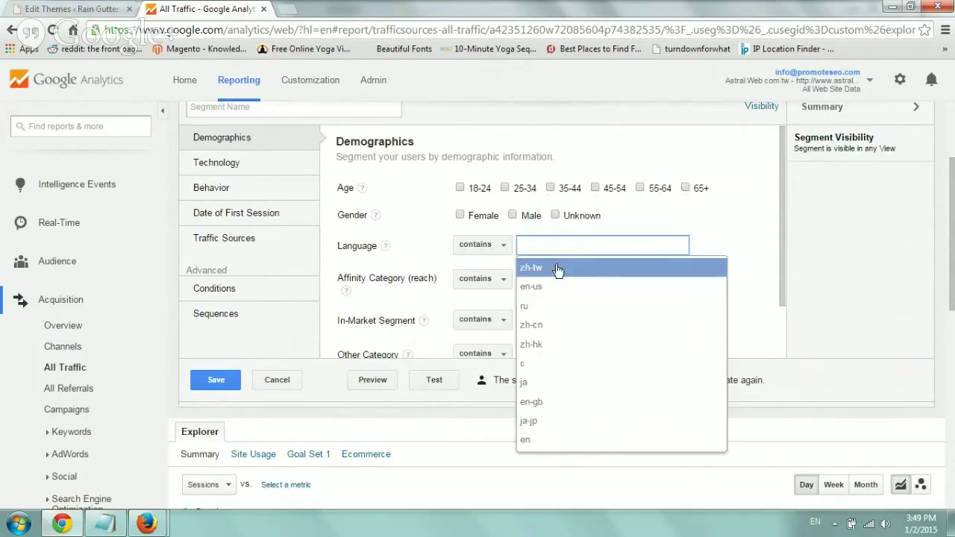
pyautogui.click(558, 269)
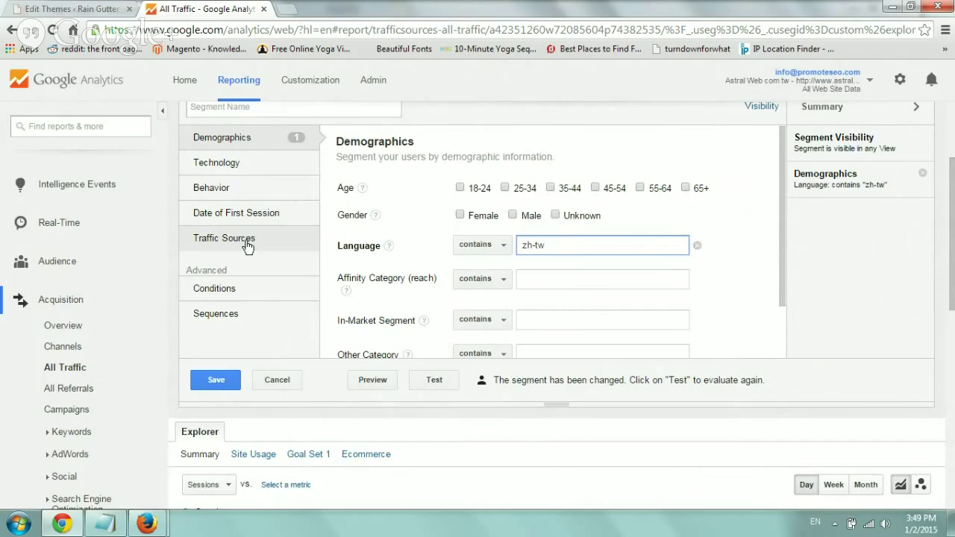
# Step: Add the Technology condition Browser contains Chrome
pyautogui.click(247, 185)
pyautogui.click(263, 164)
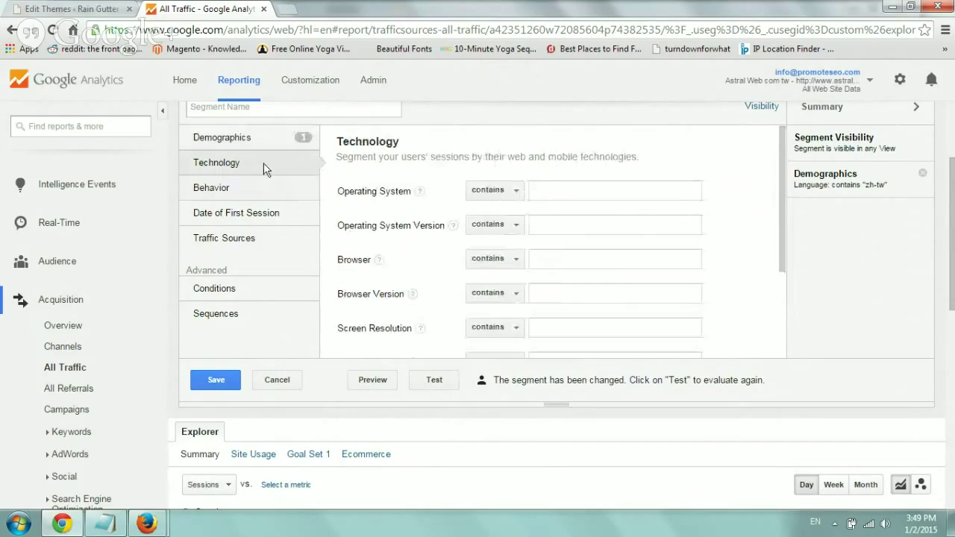
pyautogui.click(552, 258)
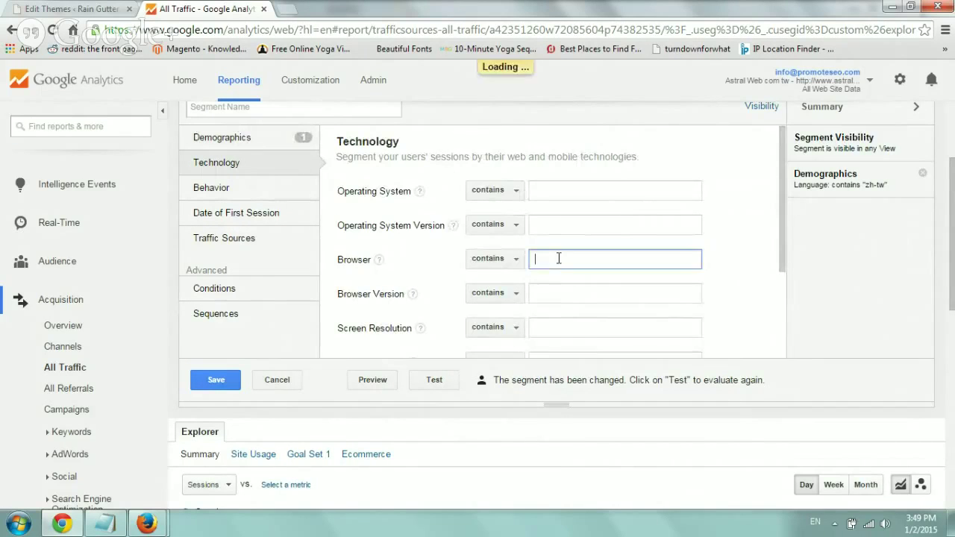
pyautogui.write('chr')
pyautogui.click(561, 282)
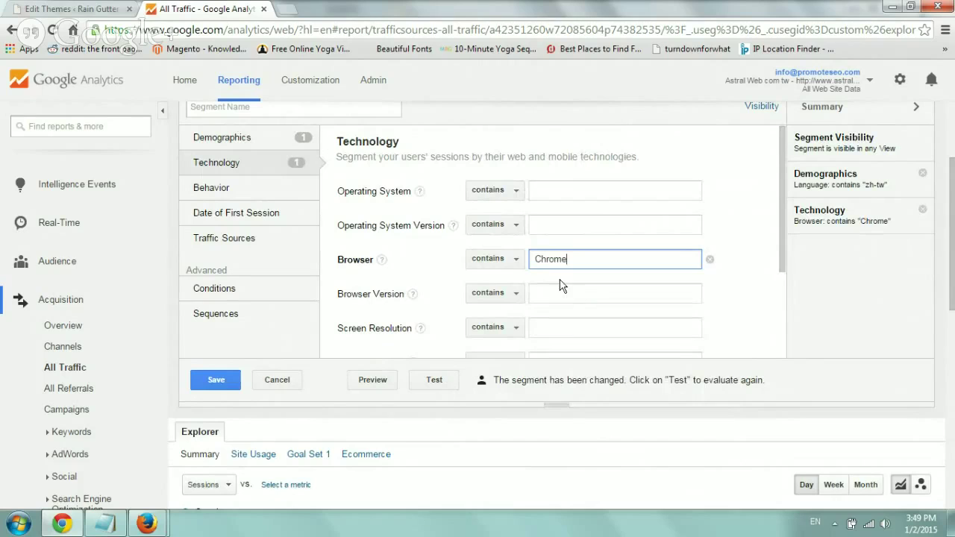
# Step: Go back to Demographics and highlight the zh-tw Language value
pyautogui.click(244, 139)
pyautogui.click(595, 246)
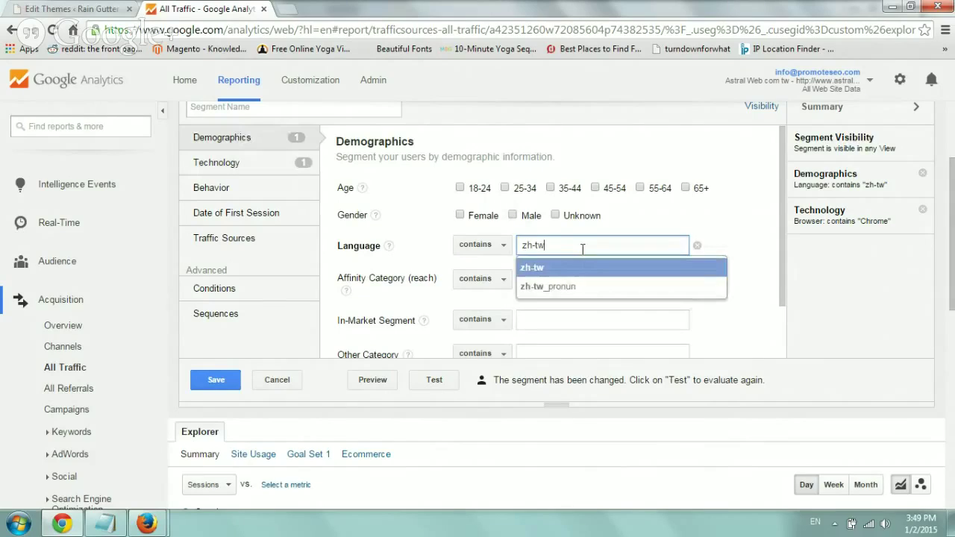
pyautogui.moveTo(583, 249); pyautogui.dragTo(514, 249)
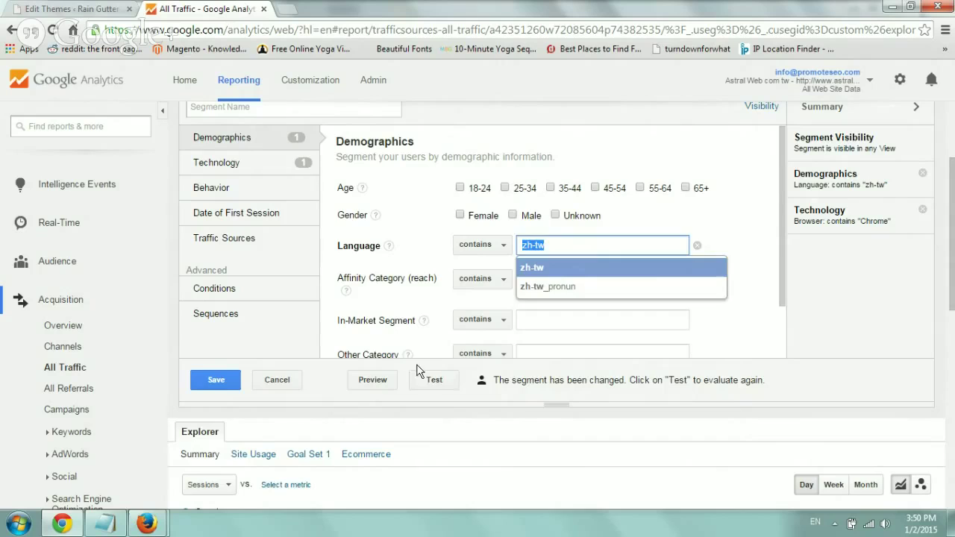
# Step: Test the segment, which covers 65.02% of users
pyautogui.click(450, 387)
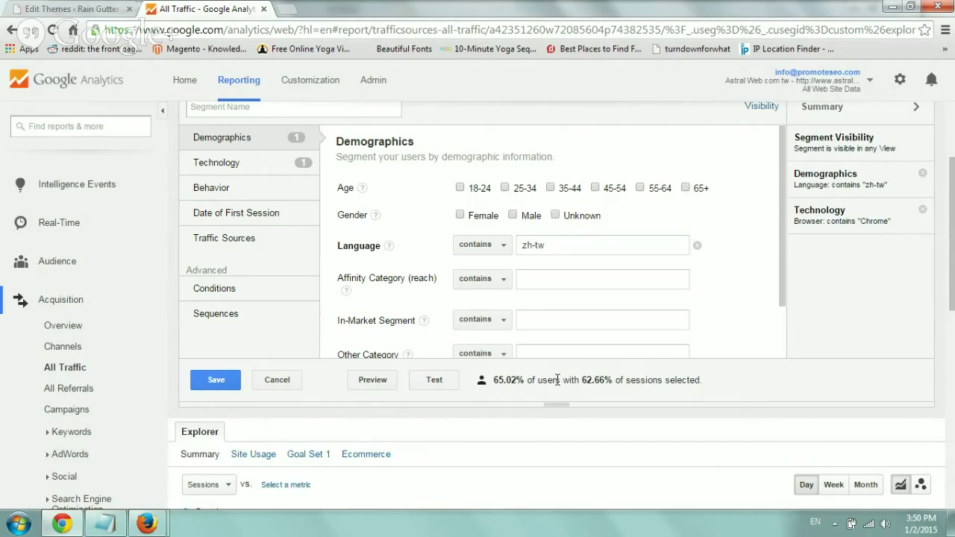
pyautogui.moveTo(517, 380); pyautogui.dragTo(695, 383)
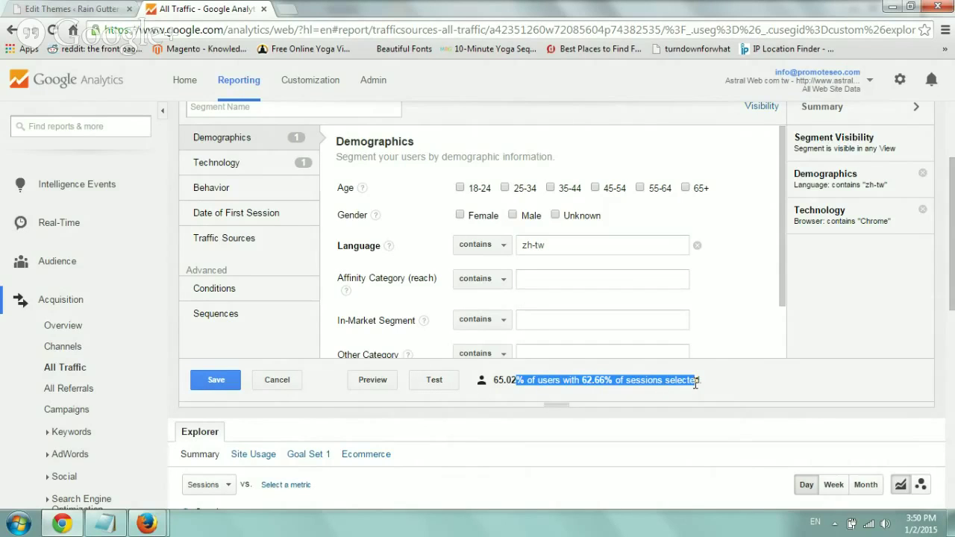
pyautogui.click(695, 382)
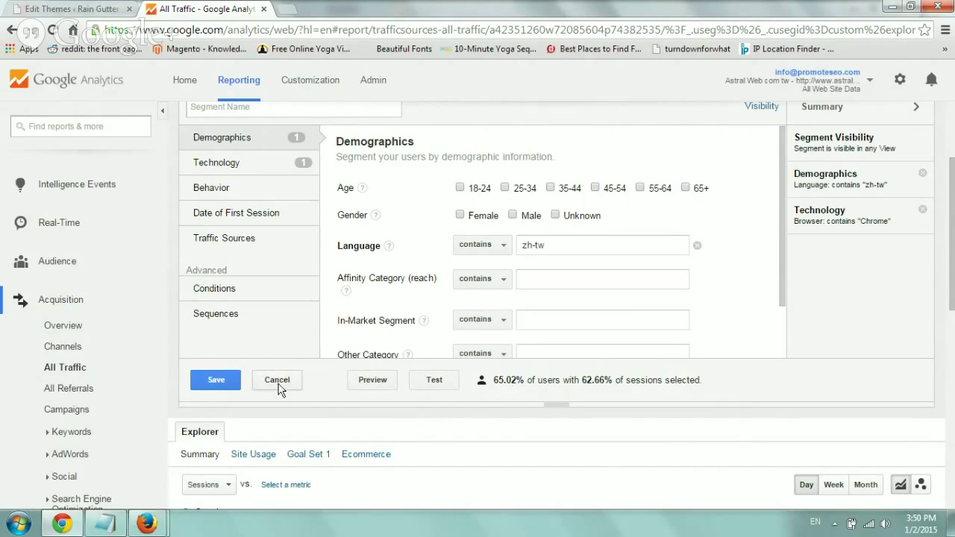
# Step: Name the segment 'chinese speakers in chrome' and save it
pyautogui.click(221, 383)
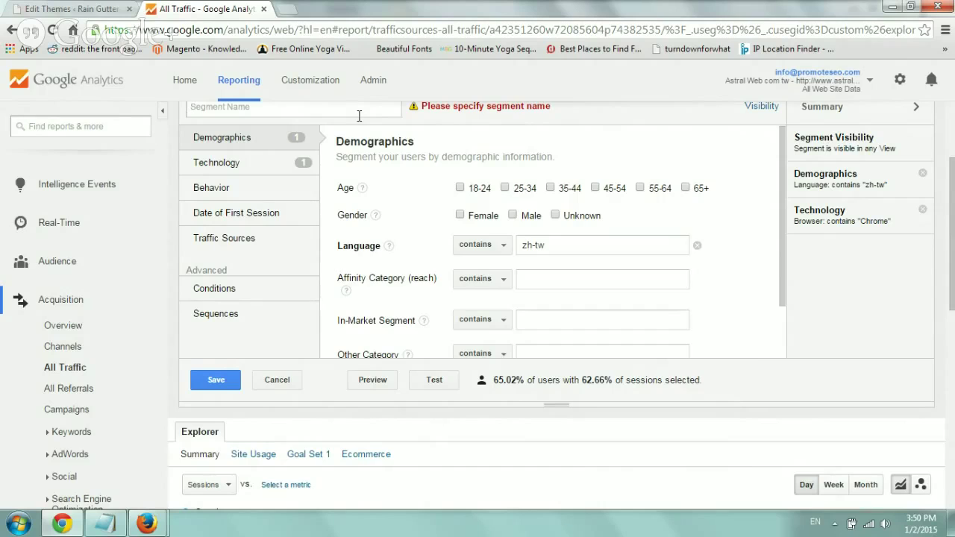
pyautogui.write('c')
pyautogui.press('BackSpace')
pyautogui.press('BackSpace')
pyautogui.press('BackSpace')
pyautogui.click(287, 162)
pyautogui.click(307, 110)
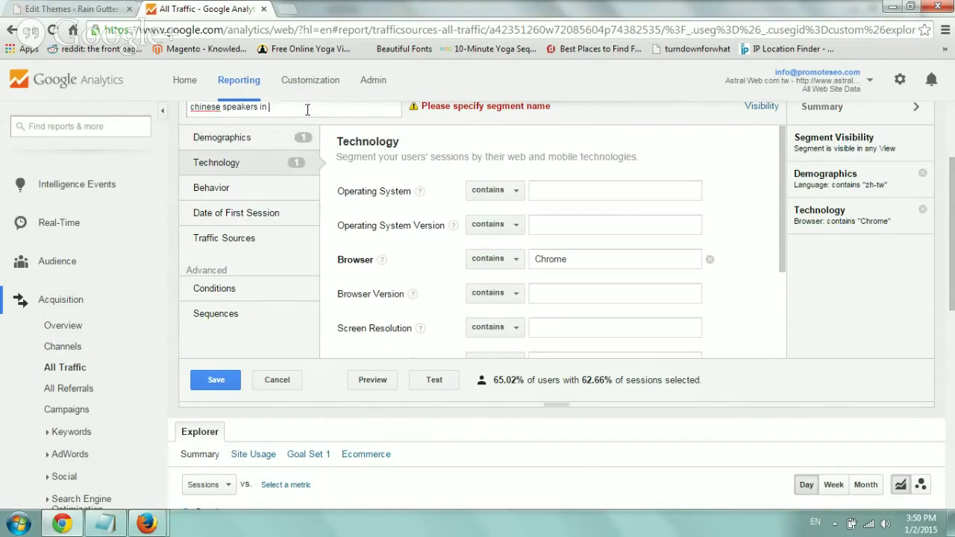
pyautogui.click(234, 380)
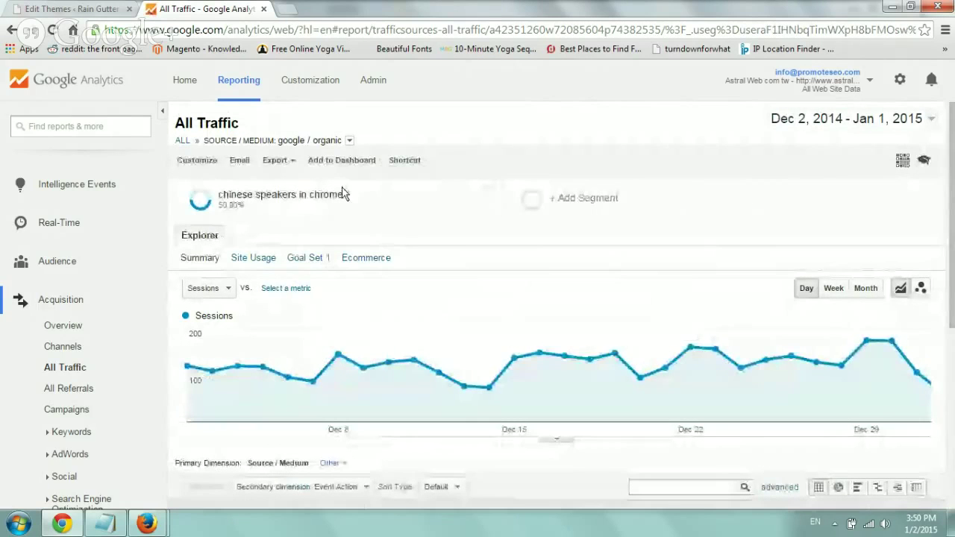
# Step: Review the segmented table: 149 sessions, led by google / organic Click at 124
pyautogui.moveTo(288, 194)
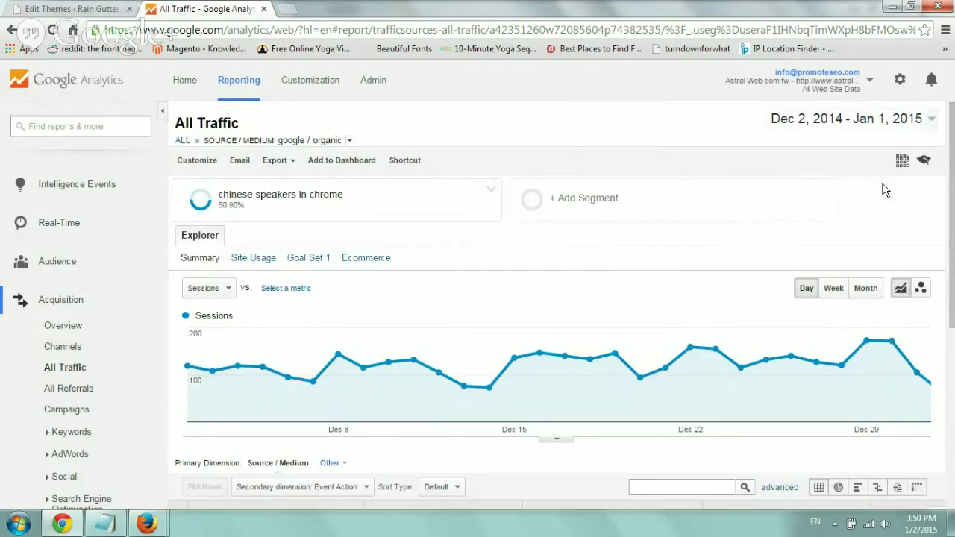
pyautogui.scroll(-3, 885, 187)
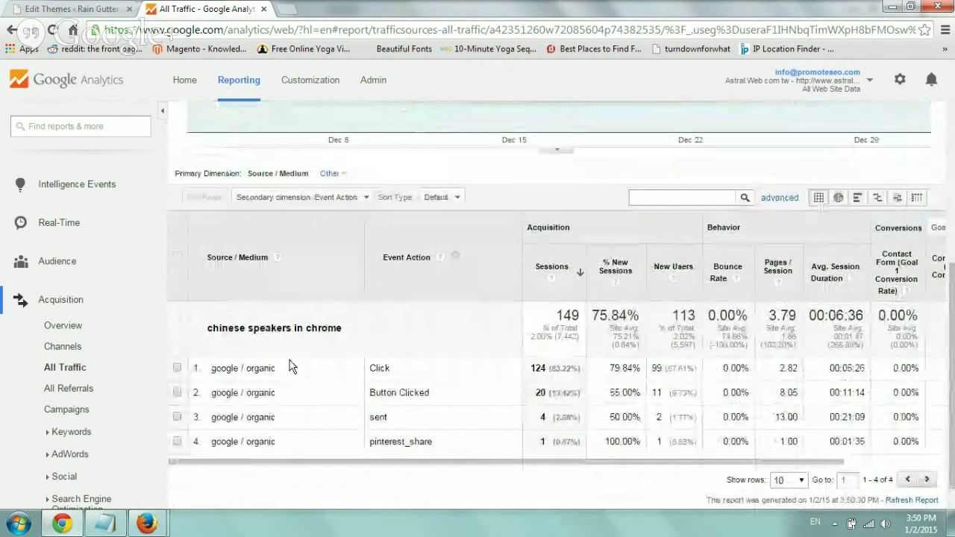
pyautogui.moveTo(393, 367); pyautogui.dragTo(455, 420)
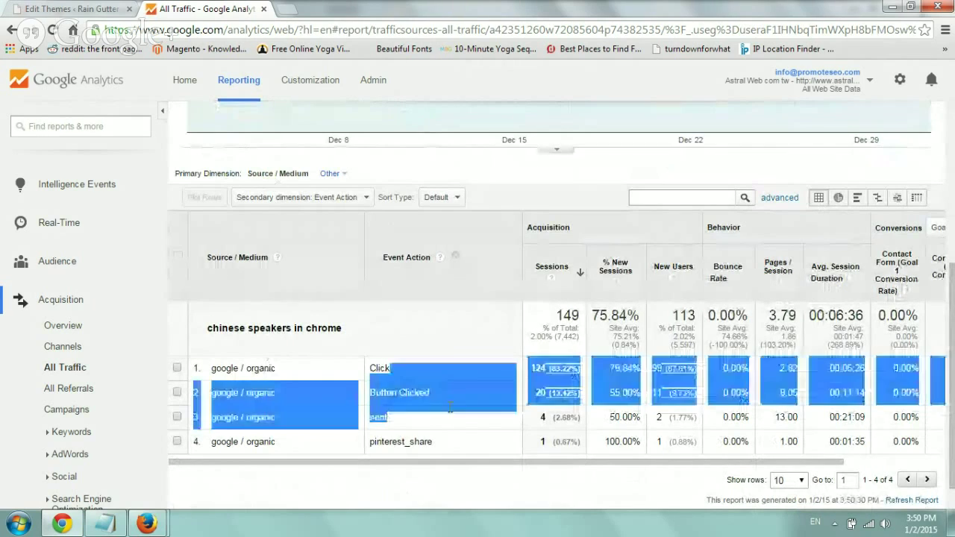
pyautogui.click(455, 420)
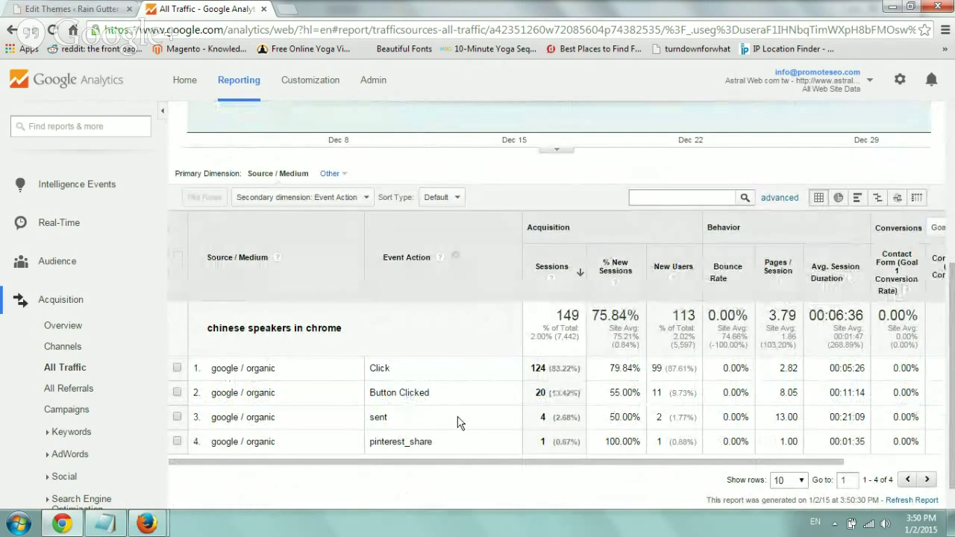